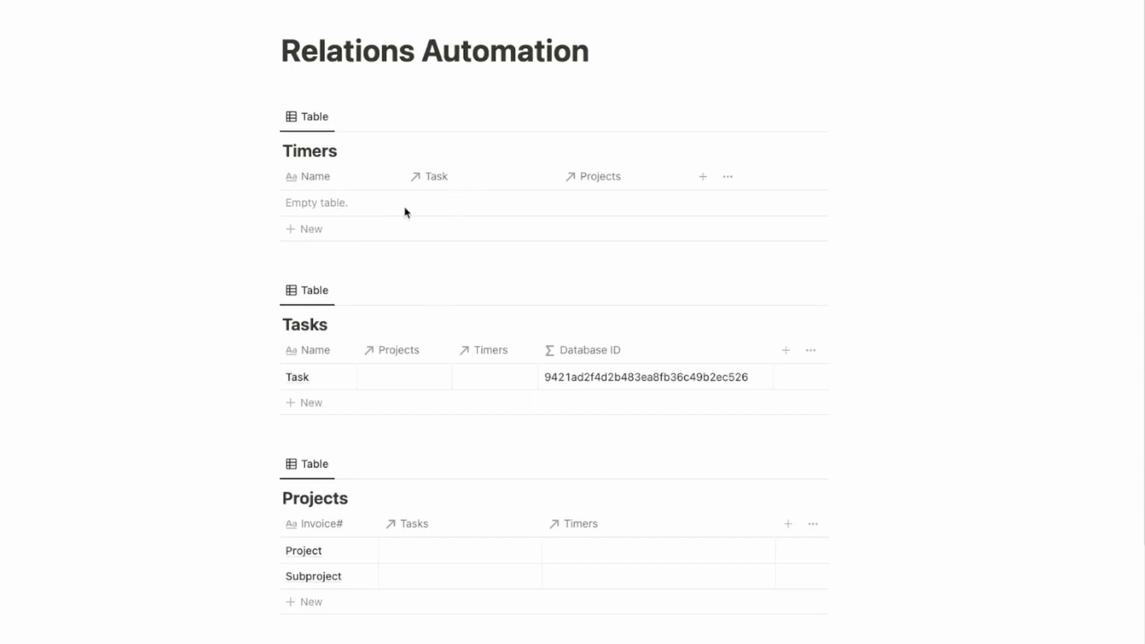
# Open the Task relation's property settings from the Timers table's Task column.
pyautogui.click(440, 177)
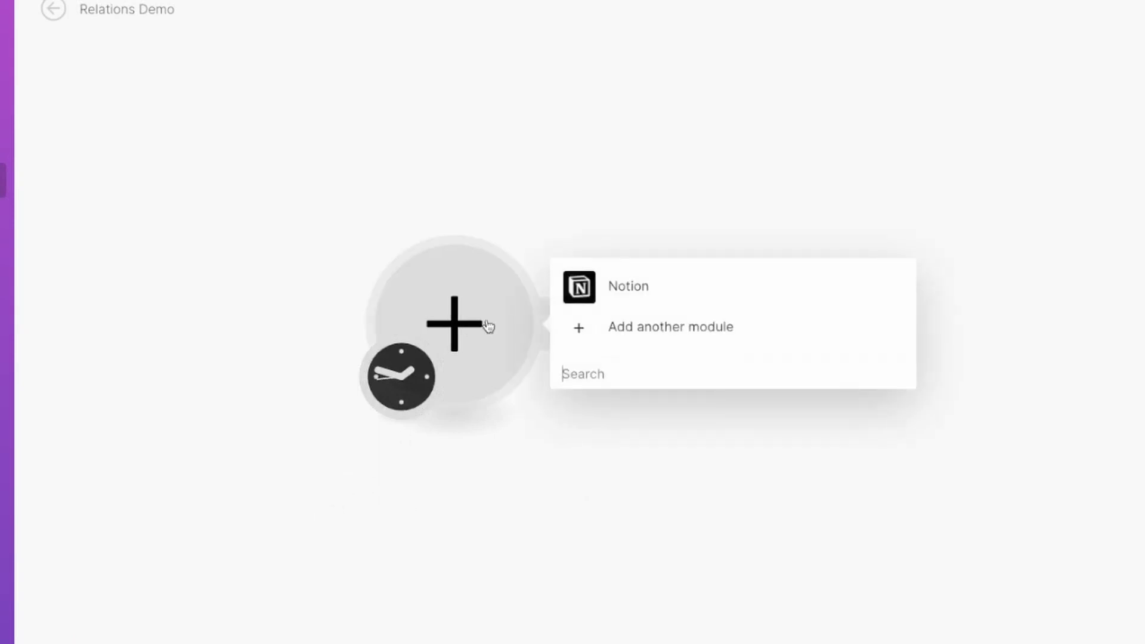
# Make the empty starting module a Notion Get a Database Item action.
pyautogui.click(617, 301)
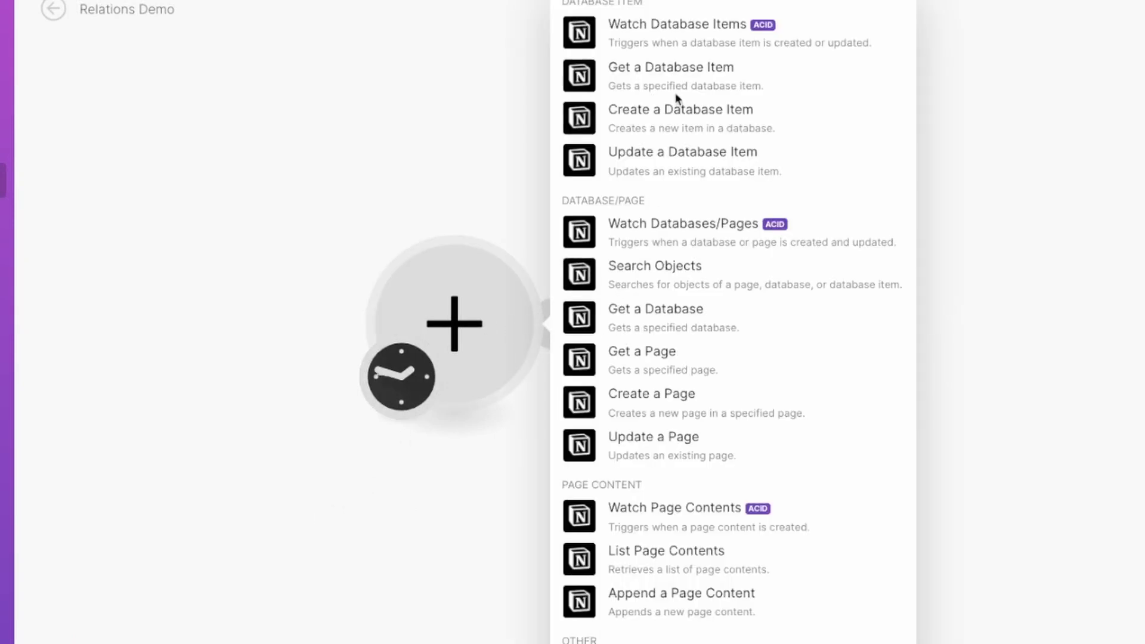
pyautogui.click(677, 77)
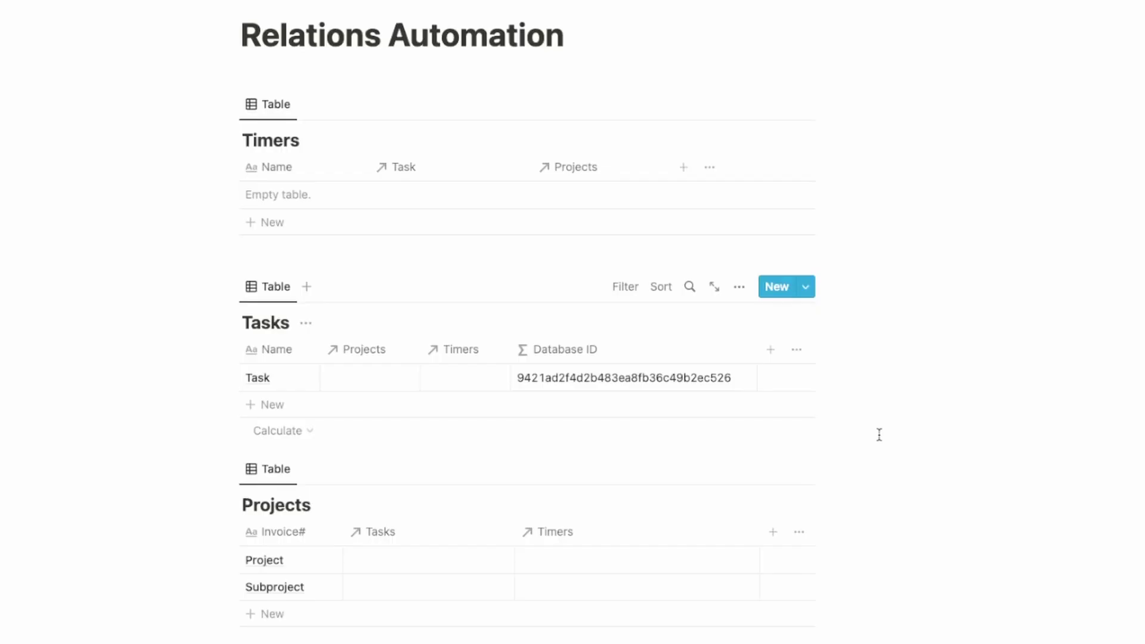
# Check the id() formula, then copy the Task entry's Database ID value.
pyautogui.click(731, 379)
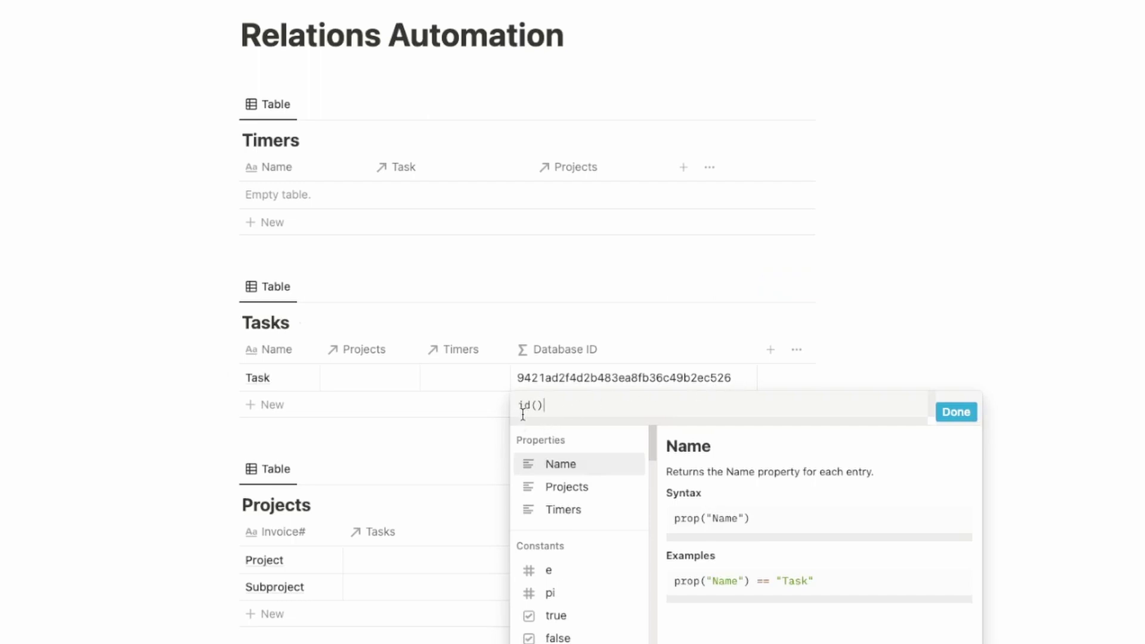
pyautogui.click(611, 374)
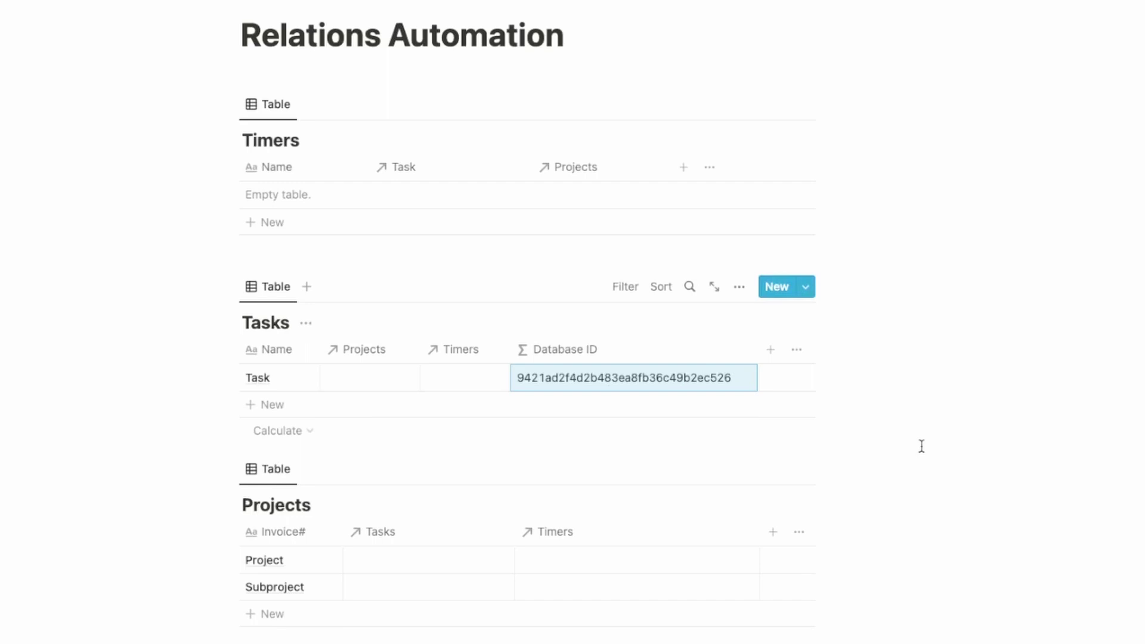
pyautogui.hotkey('ctrl', 'c')
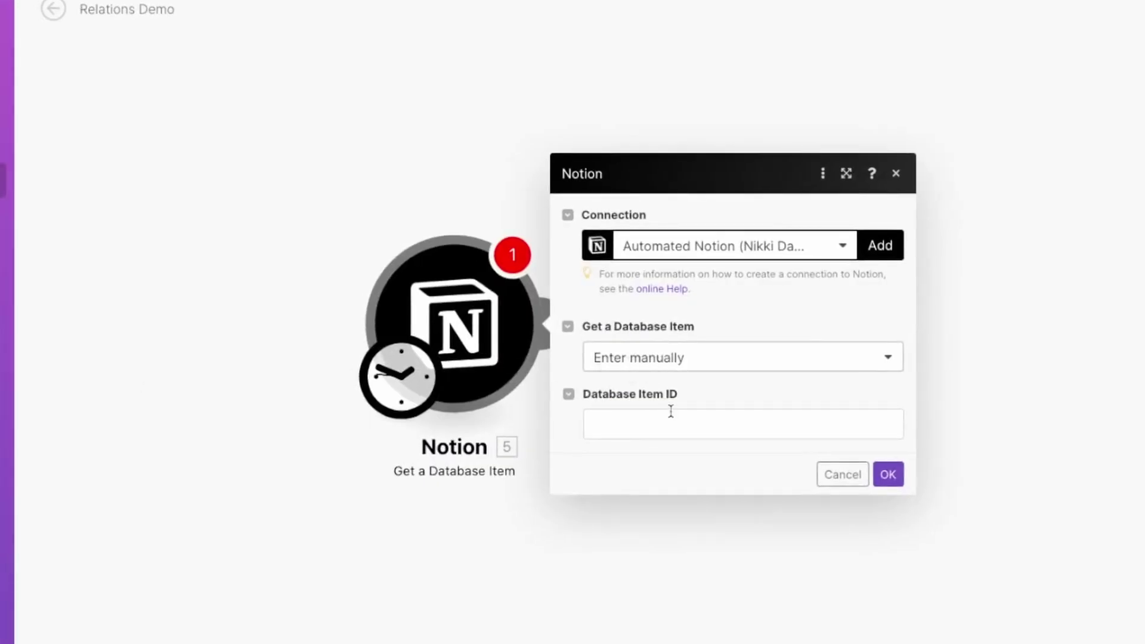
# Paste the copied Task ID into Database Item ID and save the module.
pyautogui.click(670, 413)
pyautogui.hotkey('ctrl', 'v')
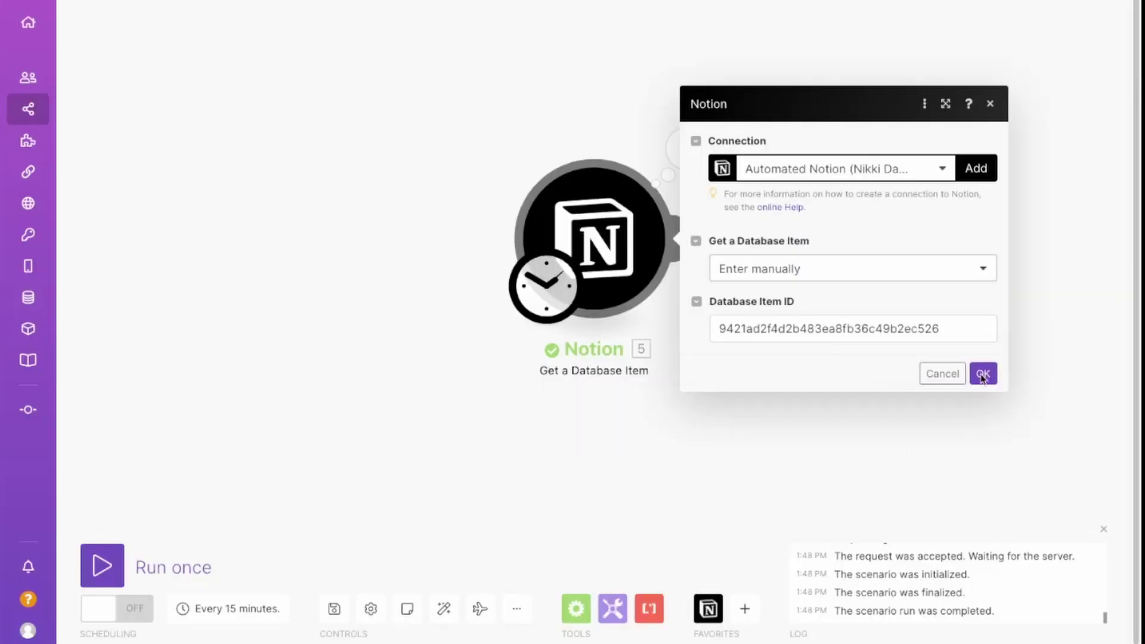
pyautogui.click(983, 373)
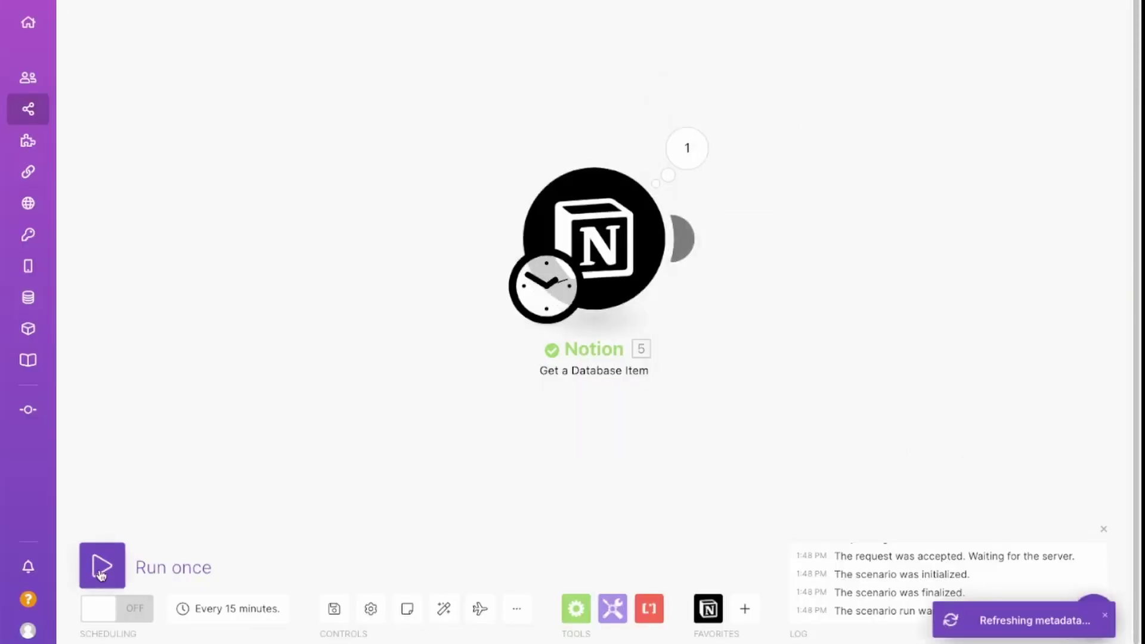
# Run the scenario once and inspect the returned page bundle.
pyautogui.click(102, 563)
pyautogui.click(685, 149)
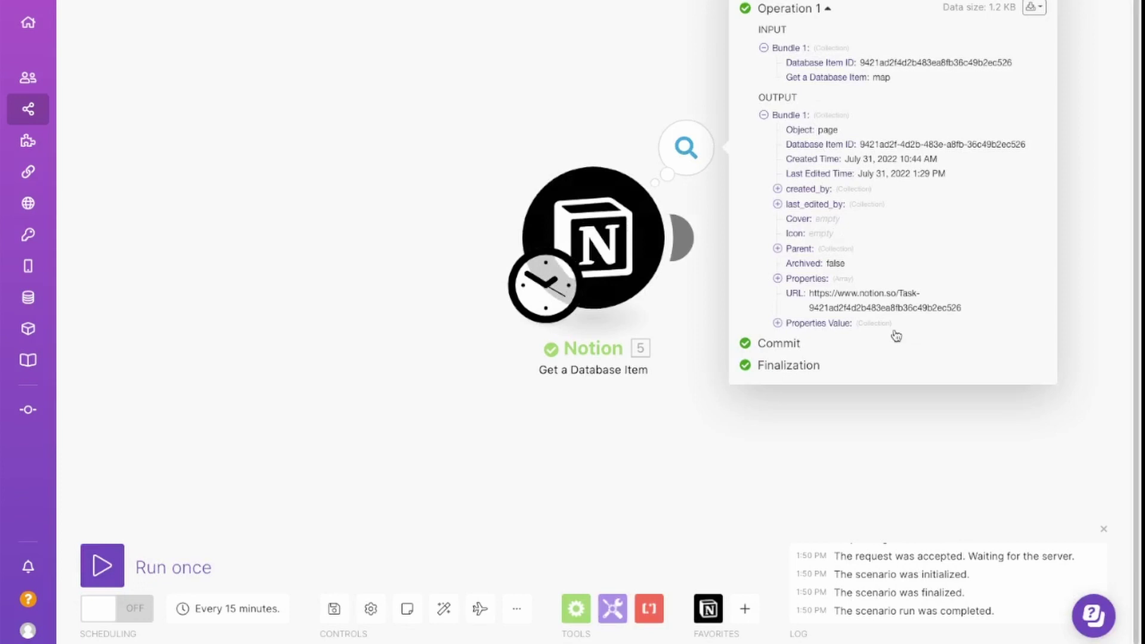
pyautogui.click(705, 529)
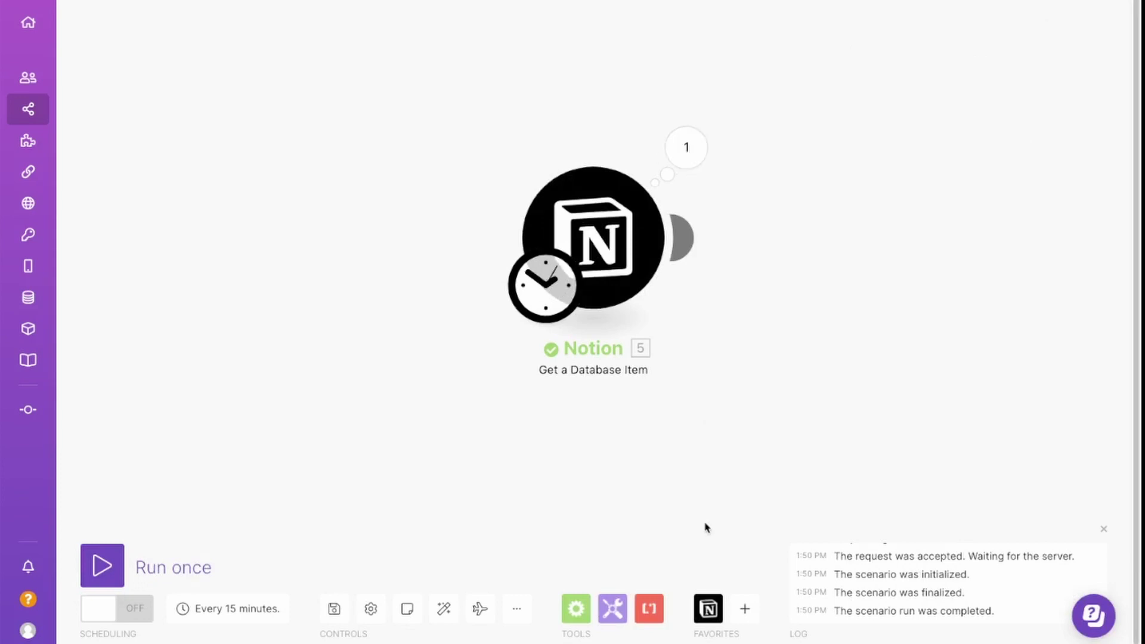
# Add a Notion Create a Database Item module targeting the Timers database, found by searching 'timer'.
pyautogui.click(708, 608)
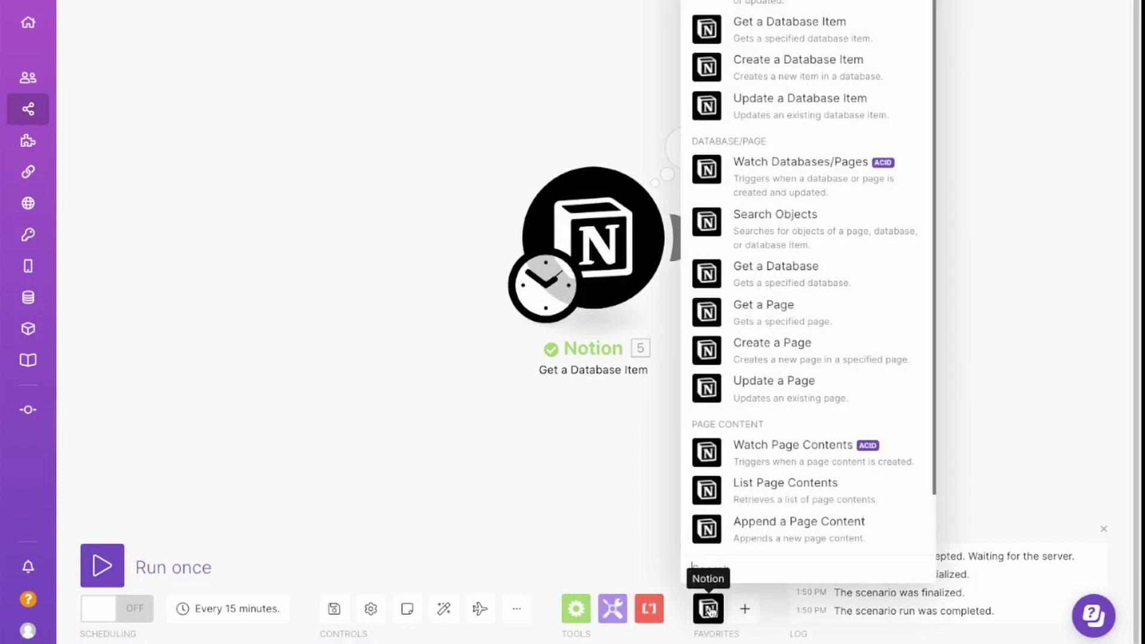
pyautogui.click(837, 68)
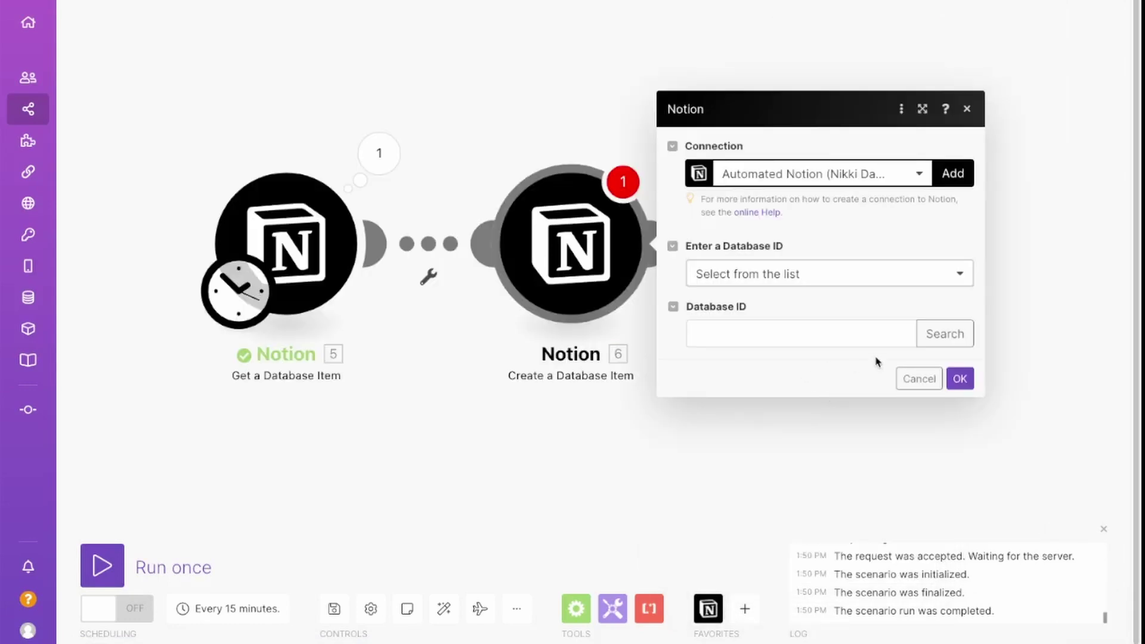
pyautogui.click(945, 335)
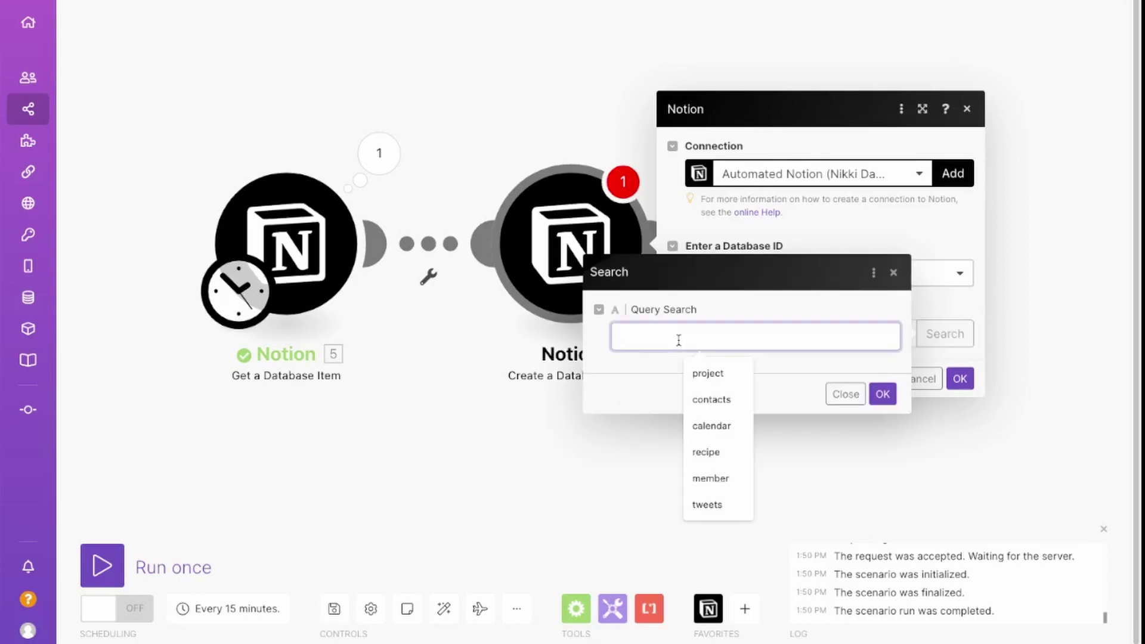
pyautogui.write('tim')
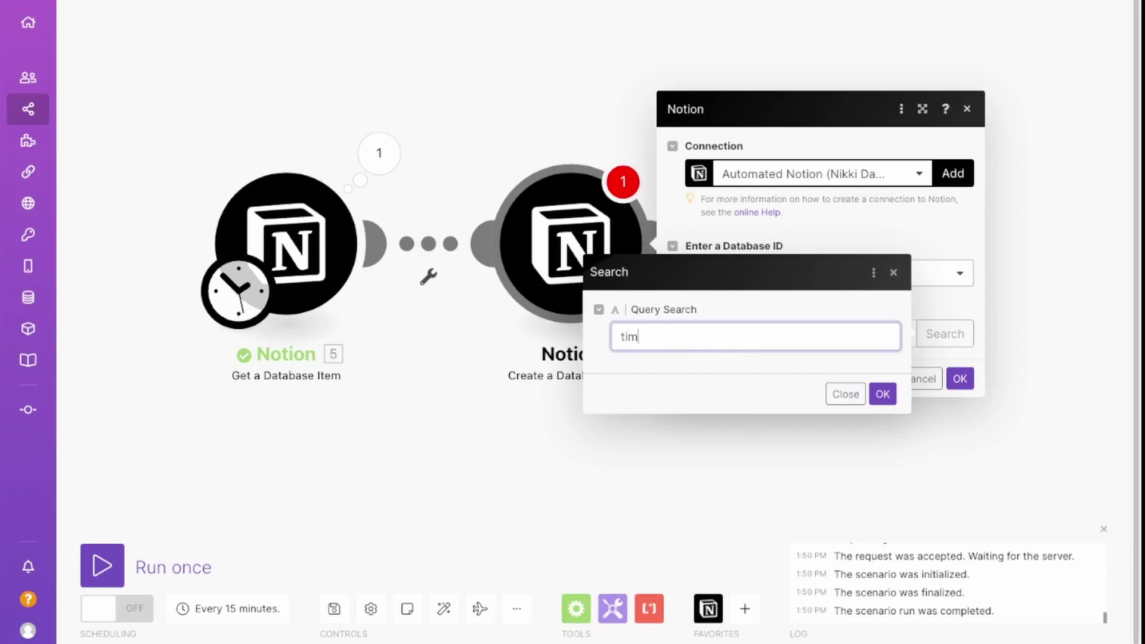
pyautogui.write('er')
pyautogui.click(883, 395)
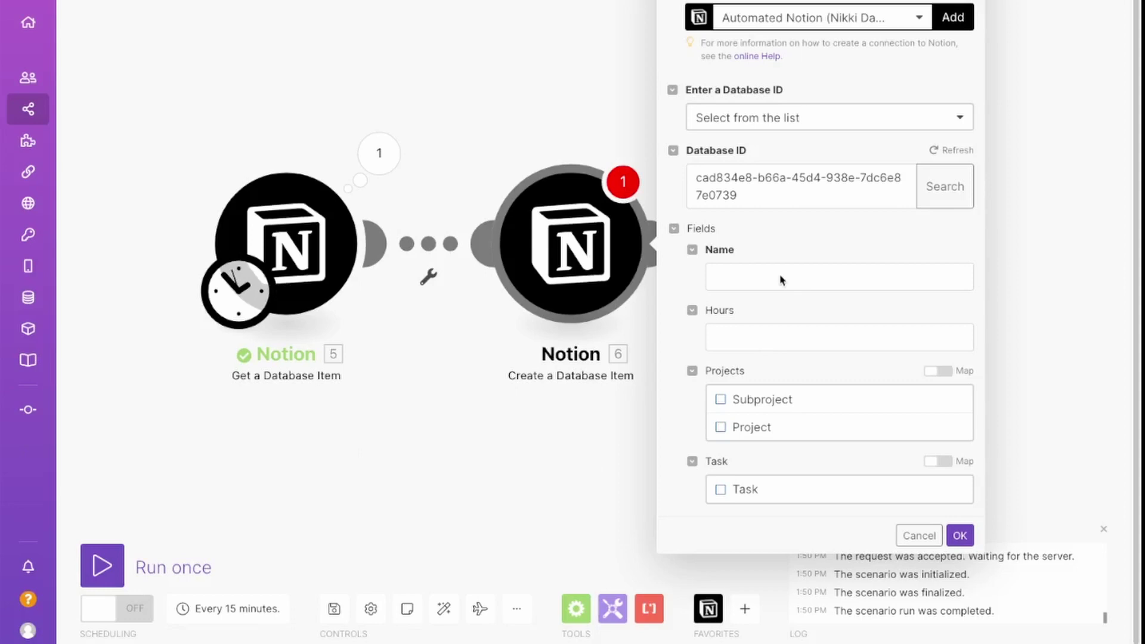
# Map the retrieved task's Name text into the new Timers entry's Name field.
pyautogui.click(754, 276)
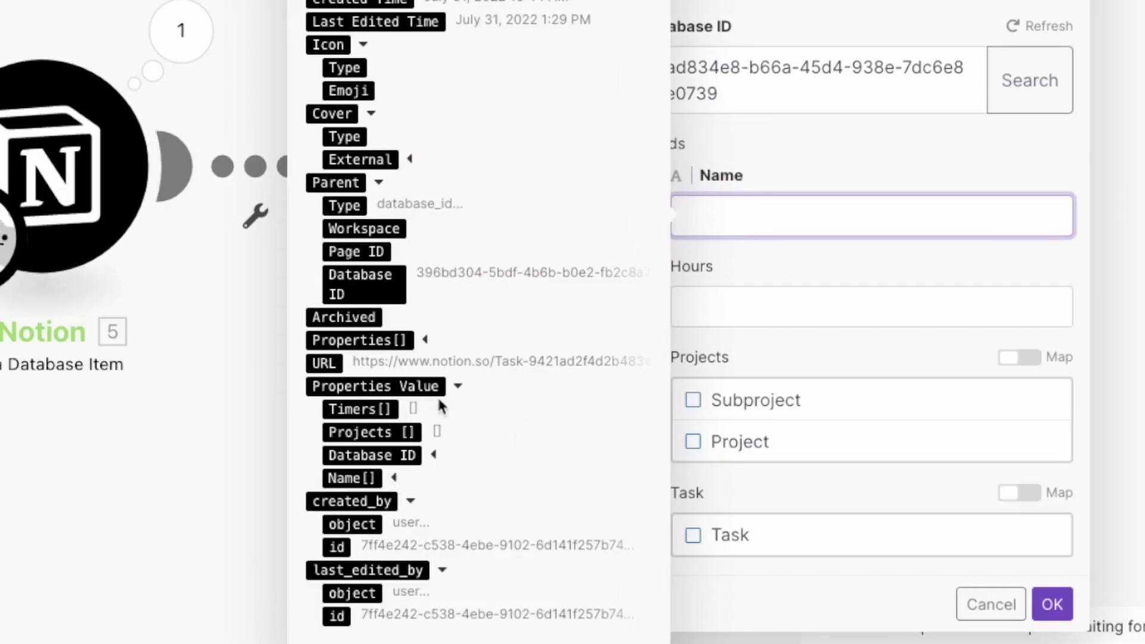
pyautogui.click(394, 478)
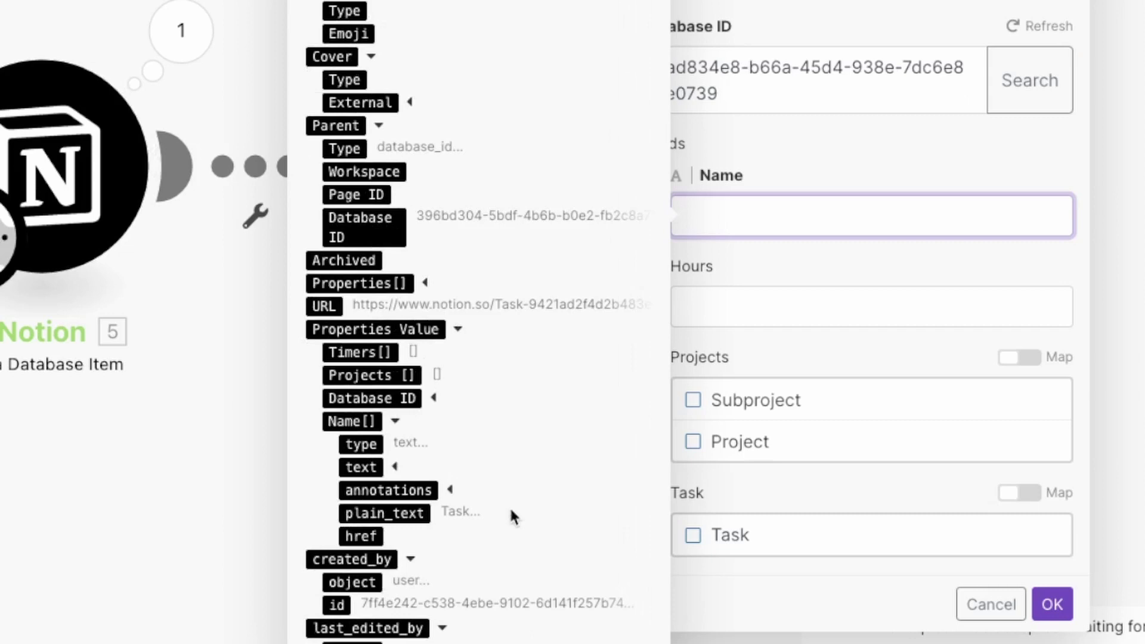
pyautogui.click(394, 467)
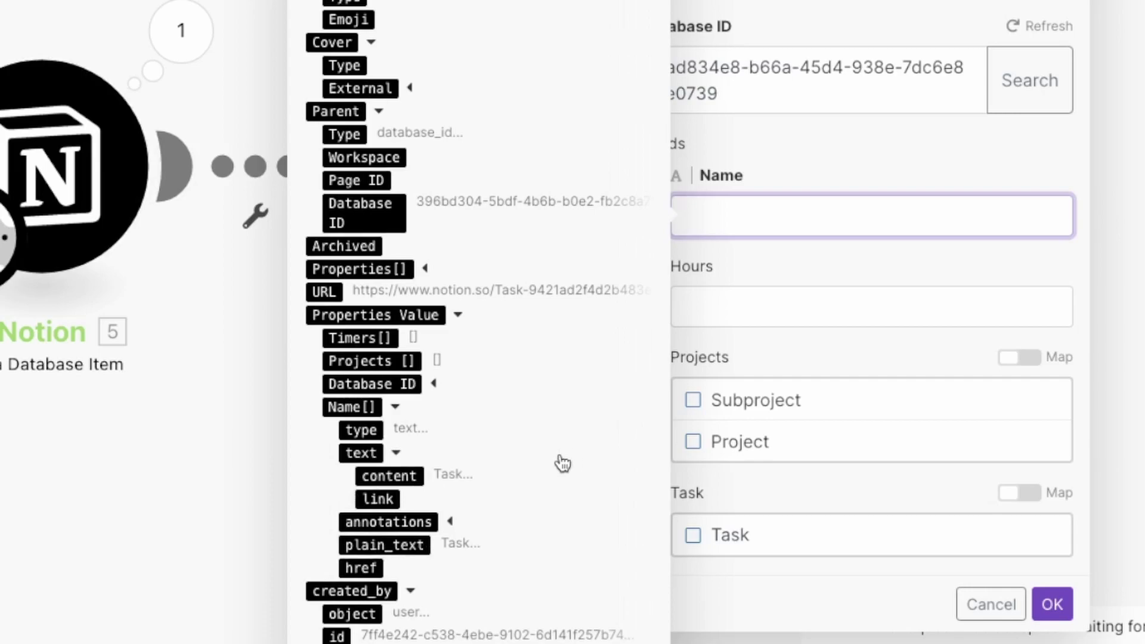
pyautogui.click(389, 476)
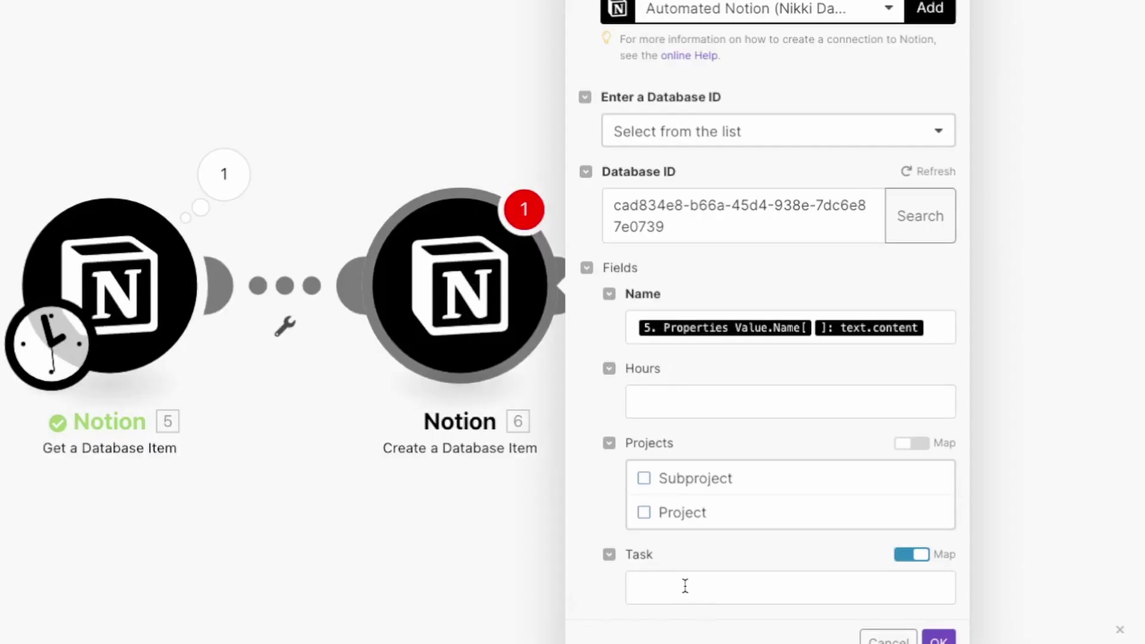
# Map the retrieved task's ID into the Task relation field, then save and run once.
pyautogui.click(685, 586)
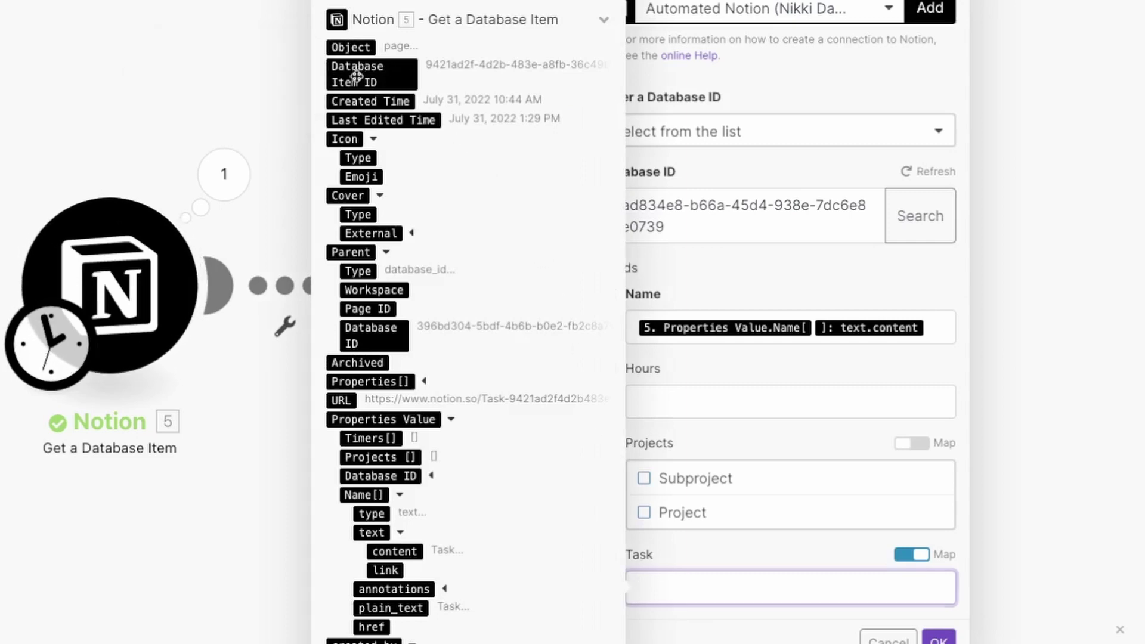
pyautogui.moveTo(356, 76); pyautogui.dragTo(697, 590)
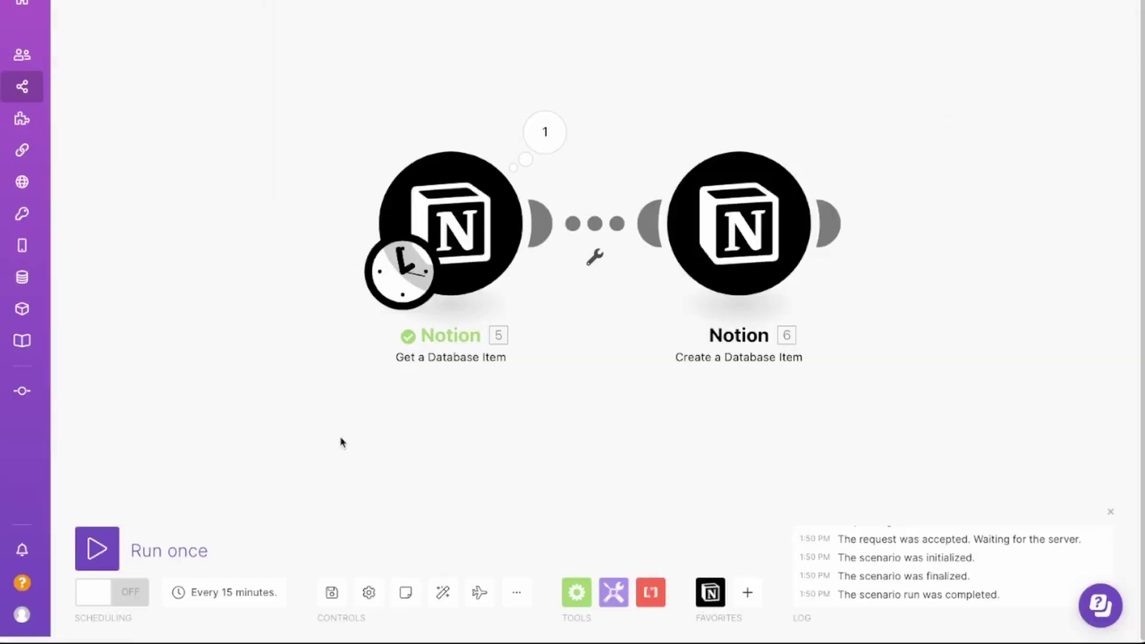
pyautogui.click(332, 593)
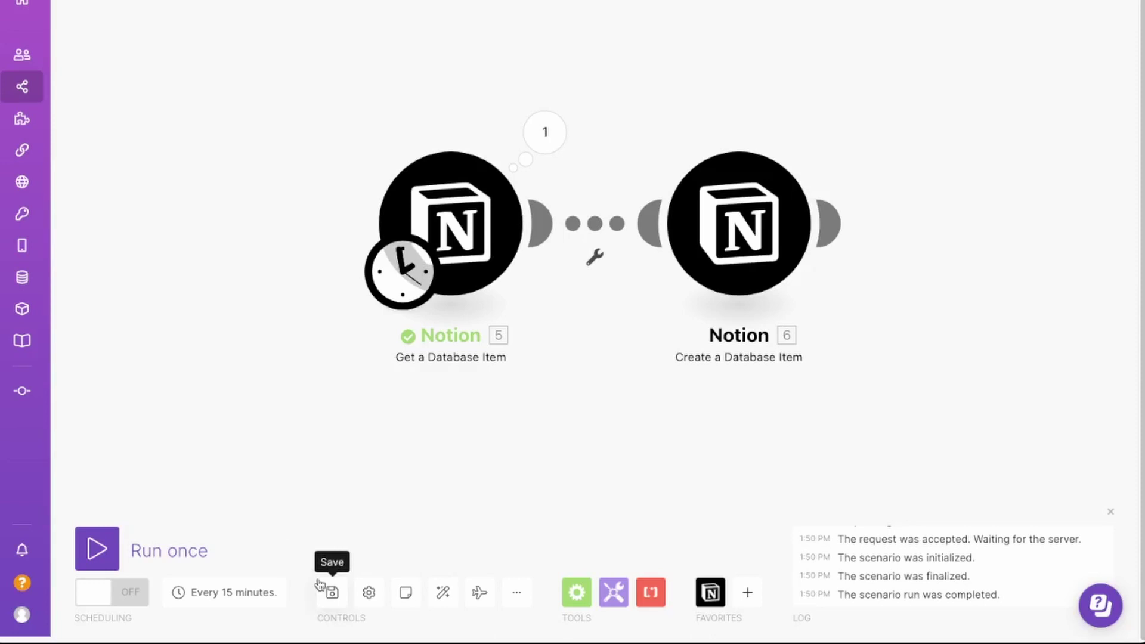
pyautogui.click(100, 550)
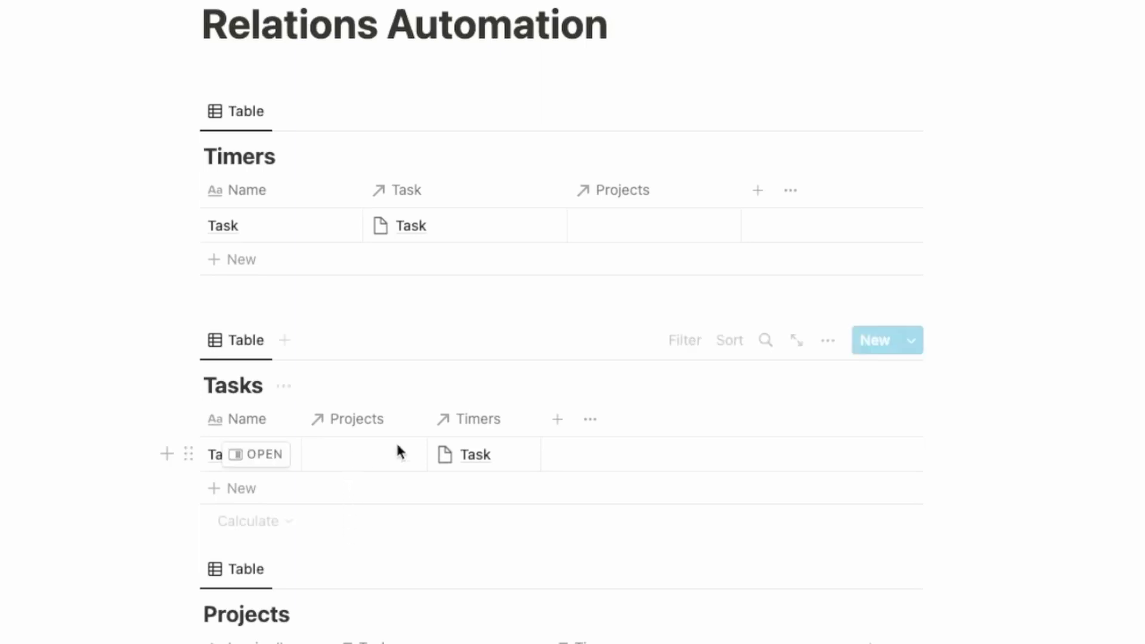
# Link the Task row's Projects relation to both the Project and Subproject pages.
pyautogui.click(377, 459)
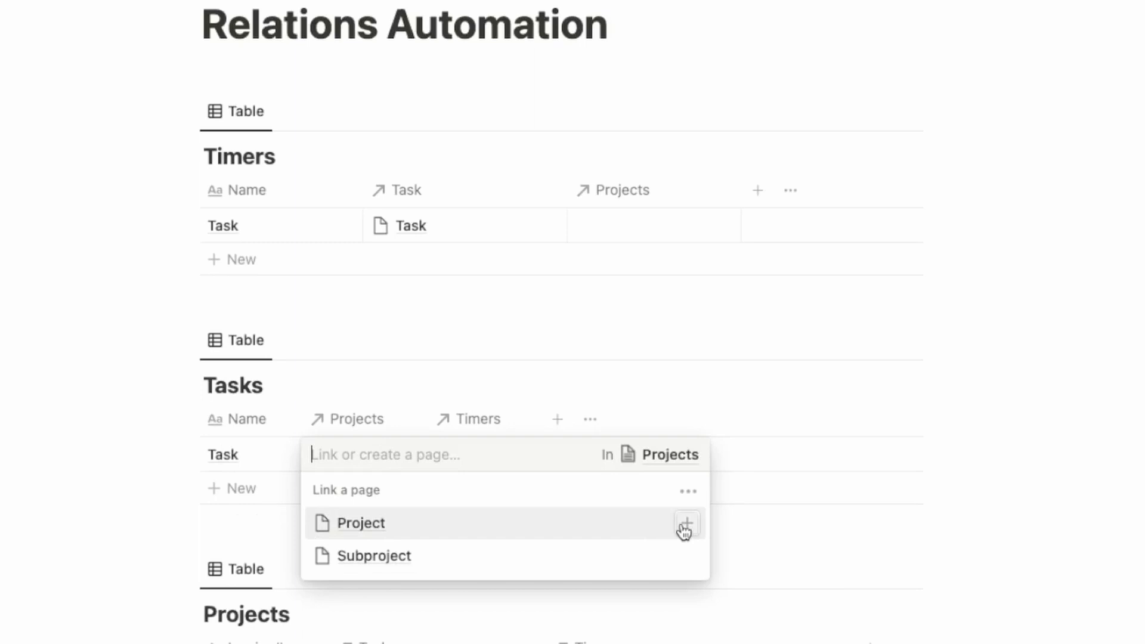
pyautogui.click(684, 528)
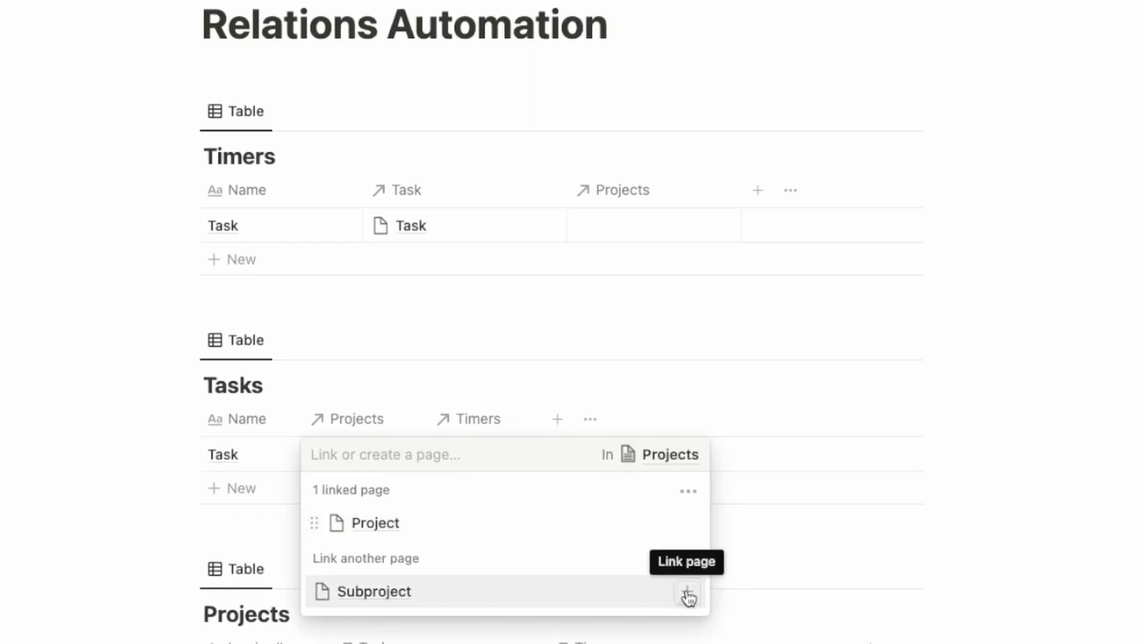
pyautogui.click(685, 593)
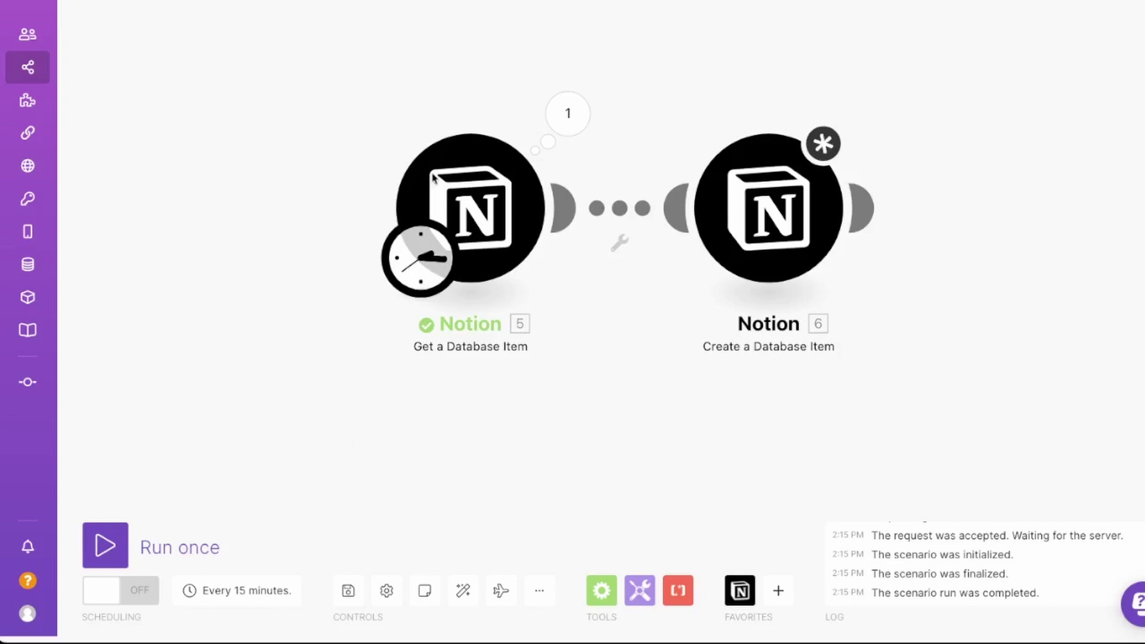
# Expand the trigger output's Properties Value > Projects to reveal both project ids.
pyautogui.click(568, 114)
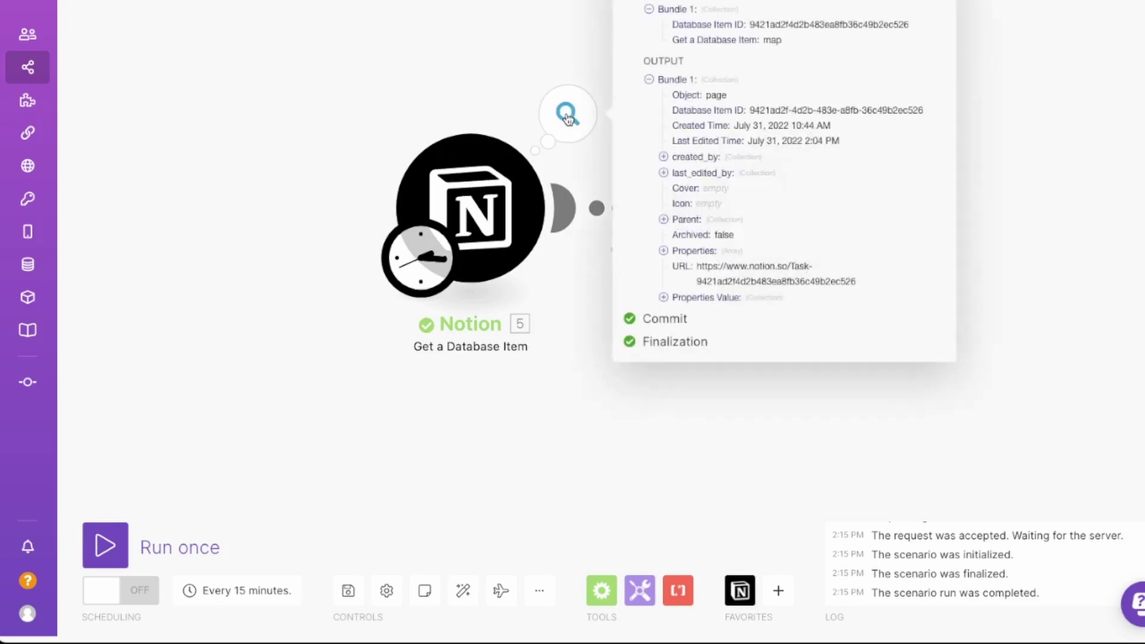
pyautogui.click(664, 299)
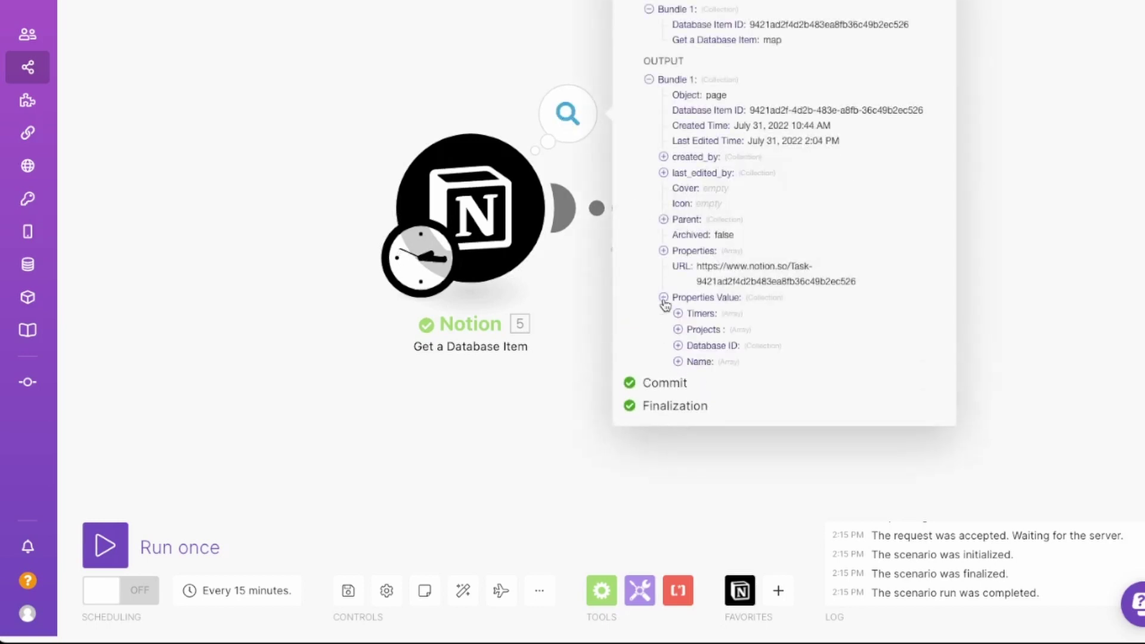
pyautogui.click(678, 330)
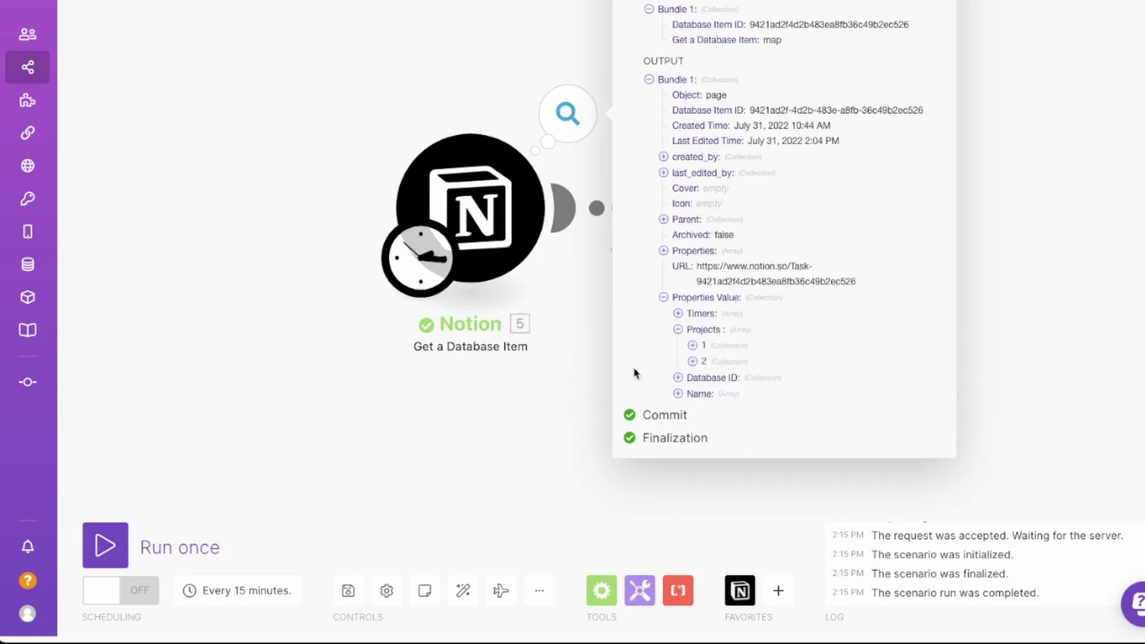
pyautogui.click(692, 347)
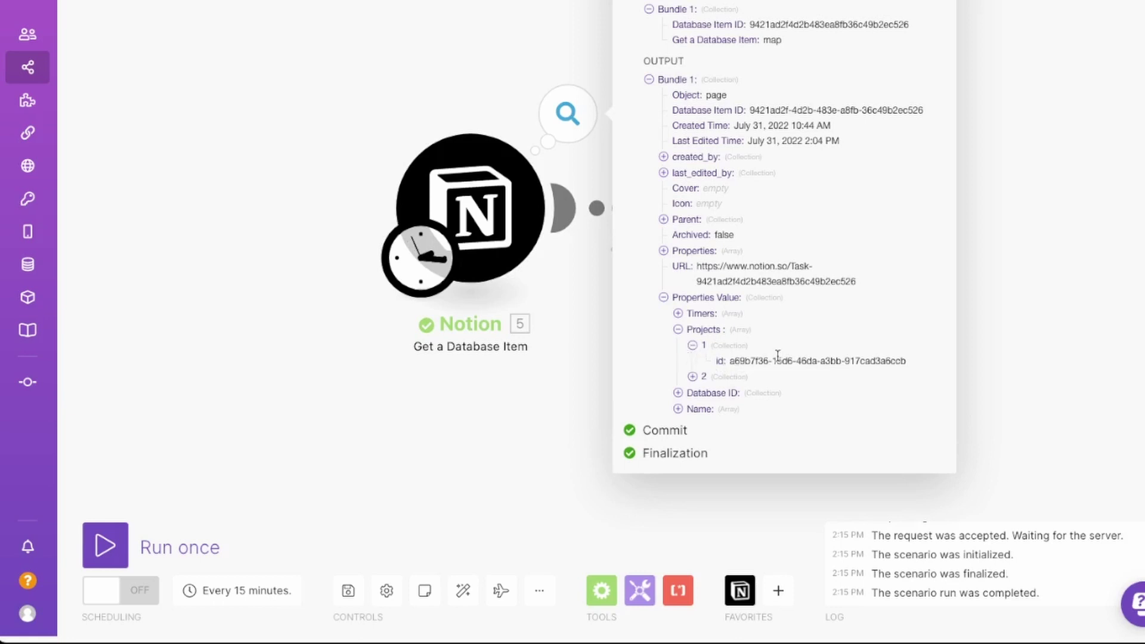
pyautogui.click(693, 377)
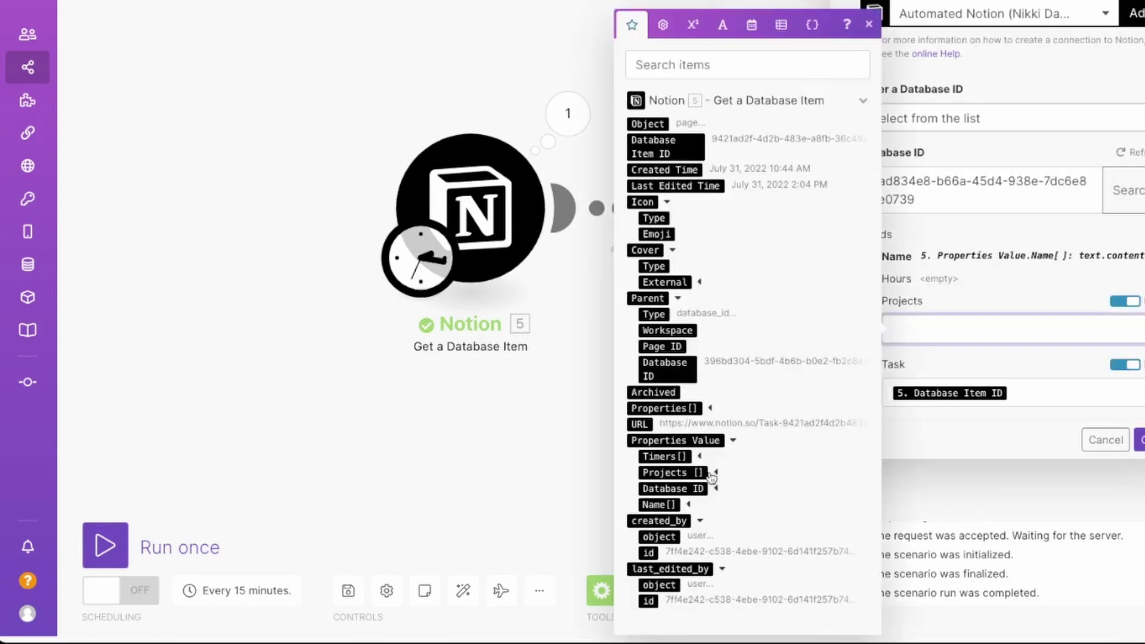
# Map the whole Projects array into the Projects field, test-run, and reopen the field.
pyautogui.moveTo(695, 473); pyautogui.dragTo(930, 331)
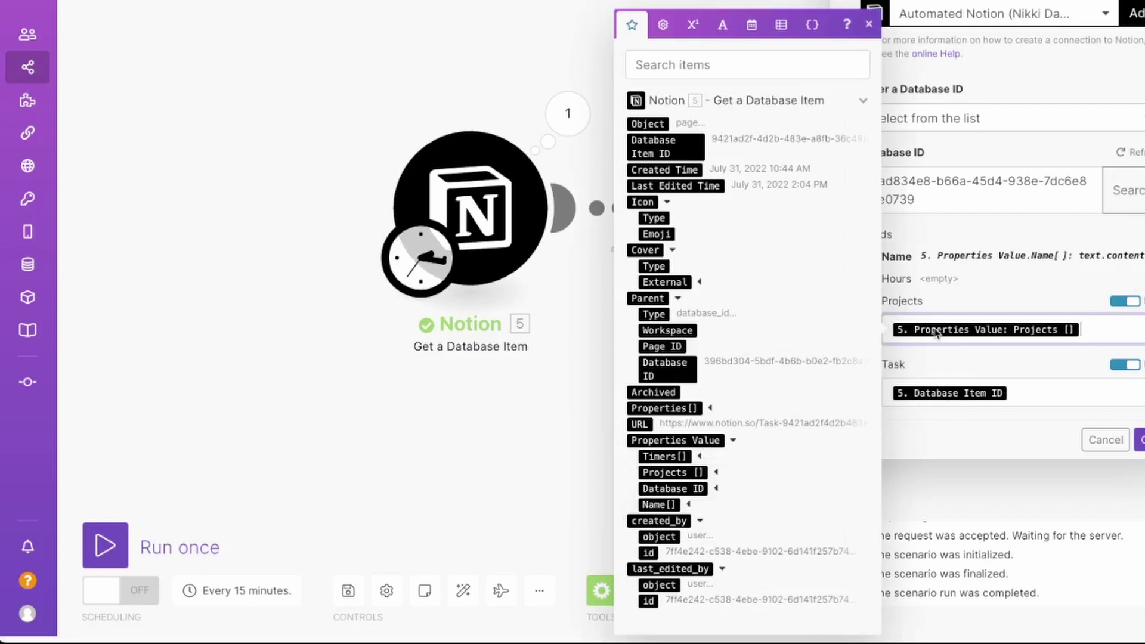
pyautogui.click(1139, 440)
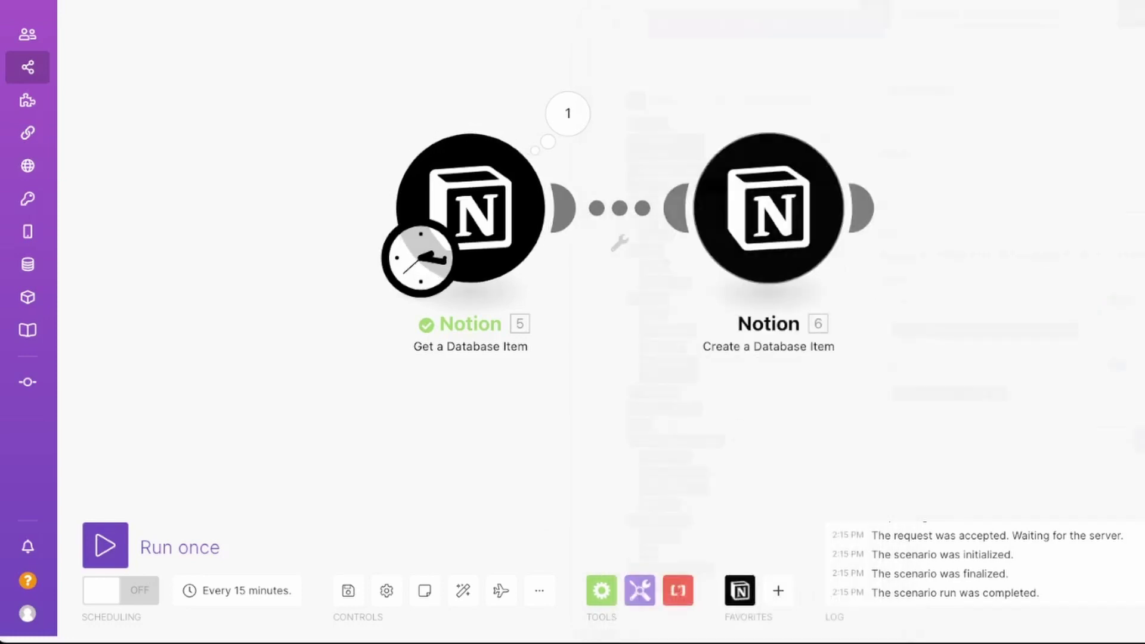
pyautogui.click(95, 543)
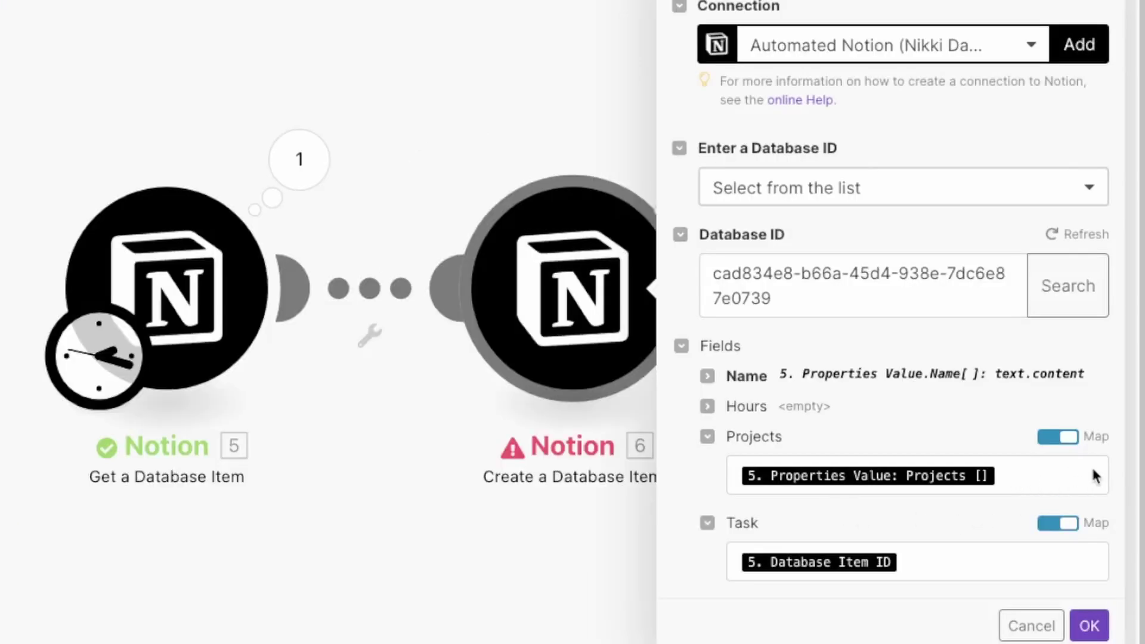
pyautogui.click(1011, 478)
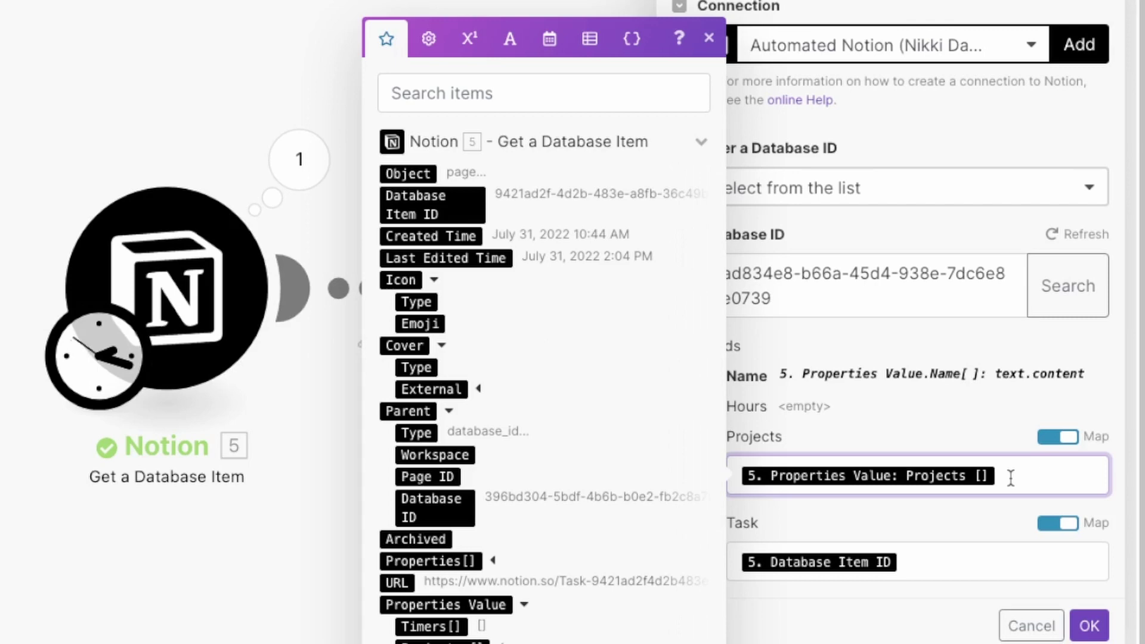
# Replace the Projects mapping with map(Projects[]; id) to extract each project's id.
pyautogui.press('BackSpace')
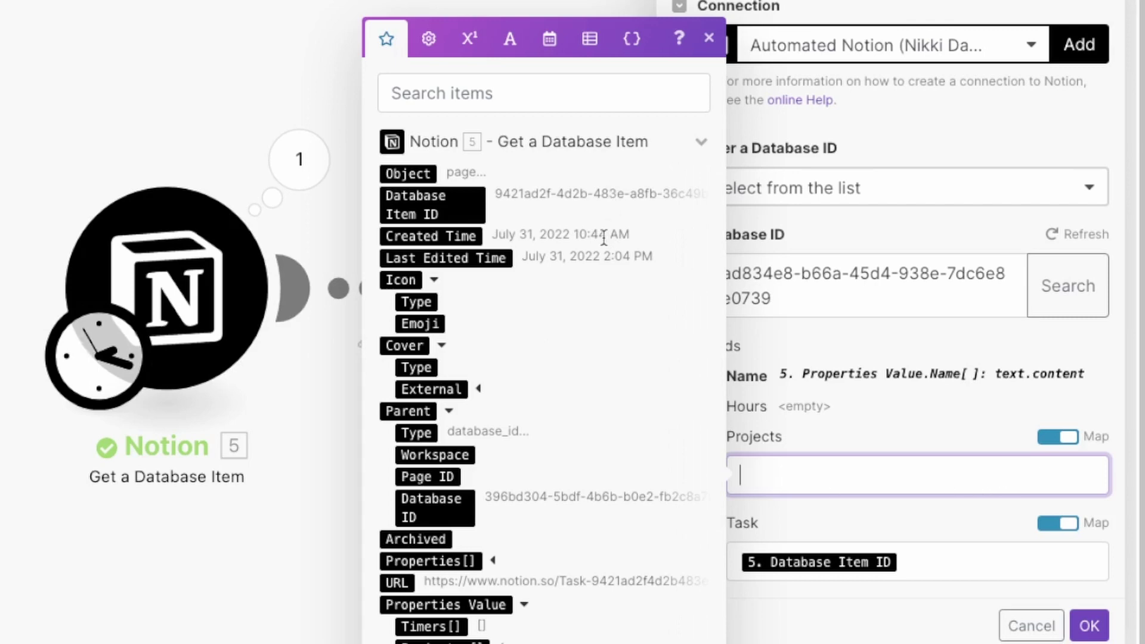
pyautogui.click(588, 43)
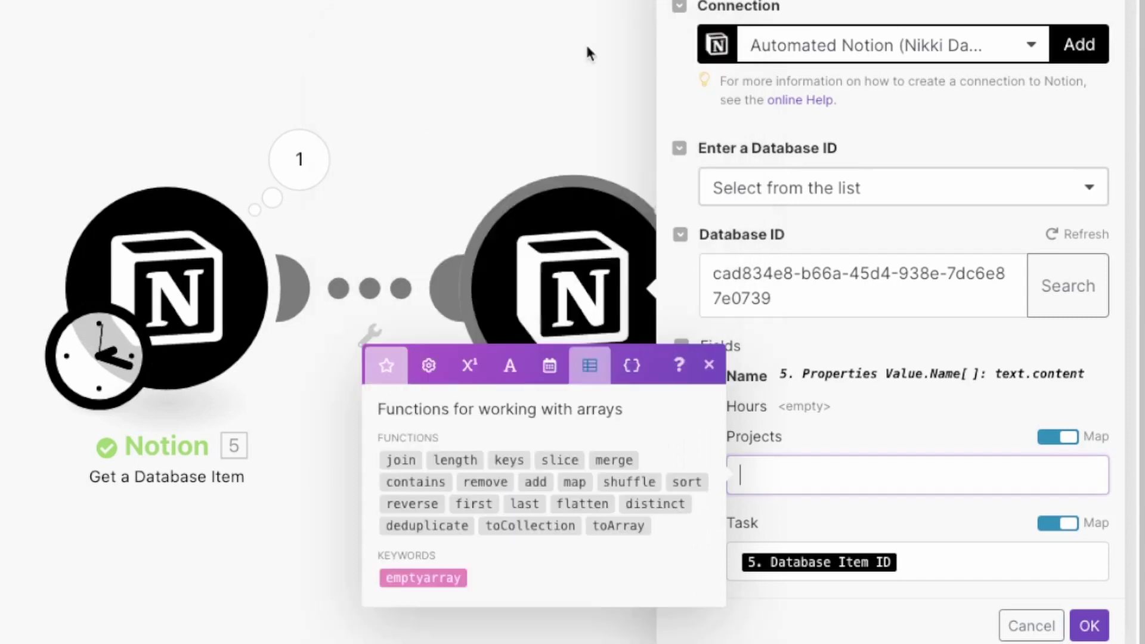
pyautogui.click(573, 482)
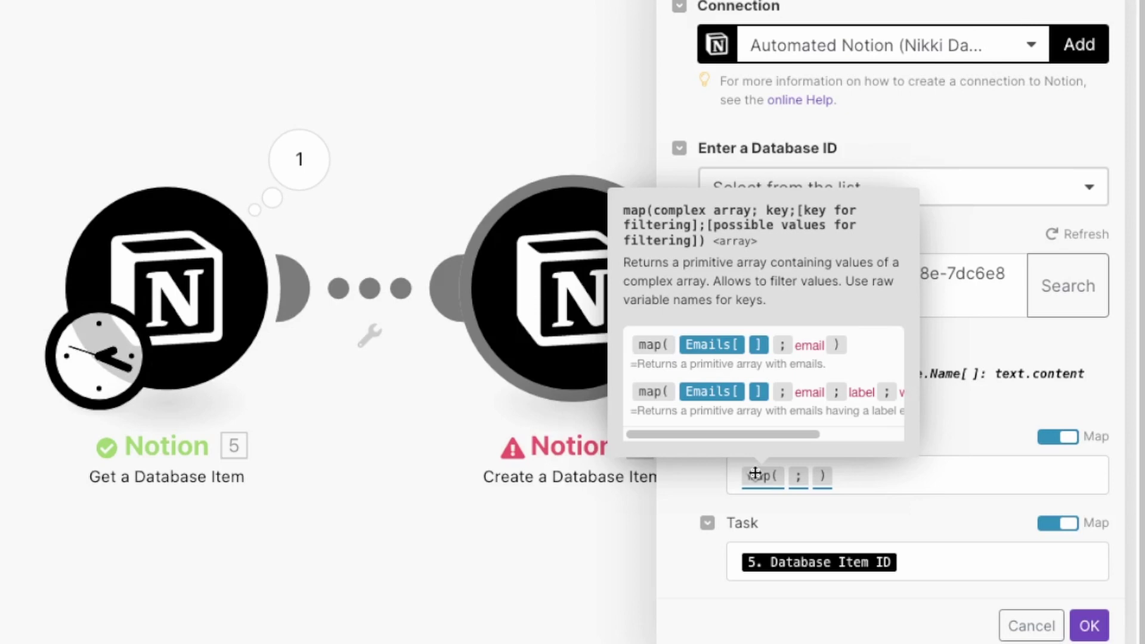
pyautogui.click(775, 476)
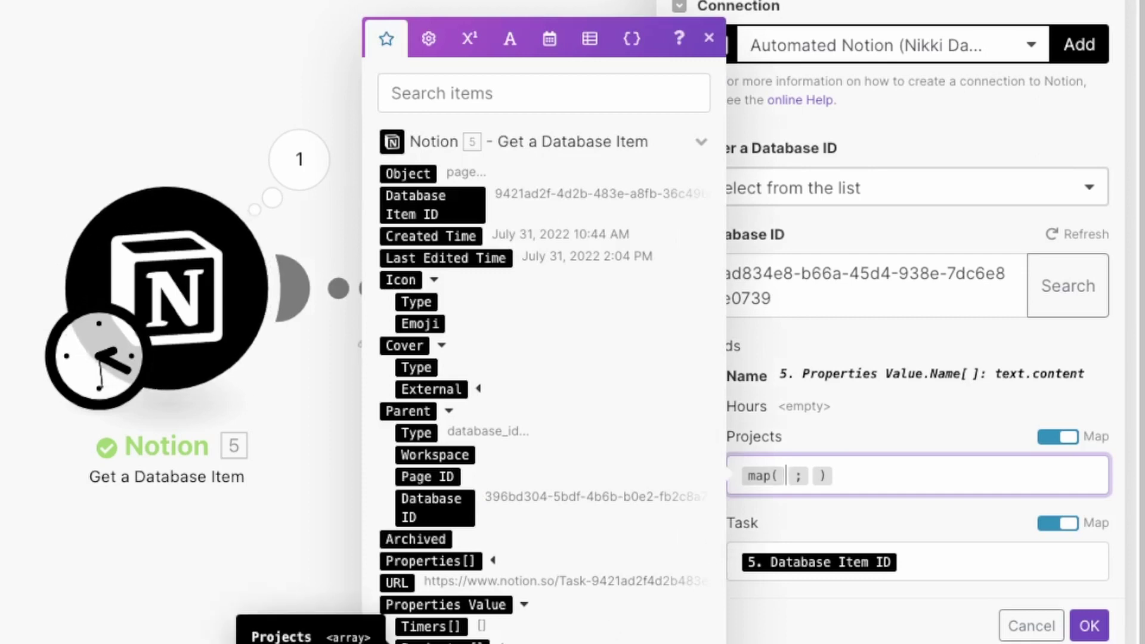
pyautogui.moveTo(441, 642); pyautogui.dragTo(786, 486)
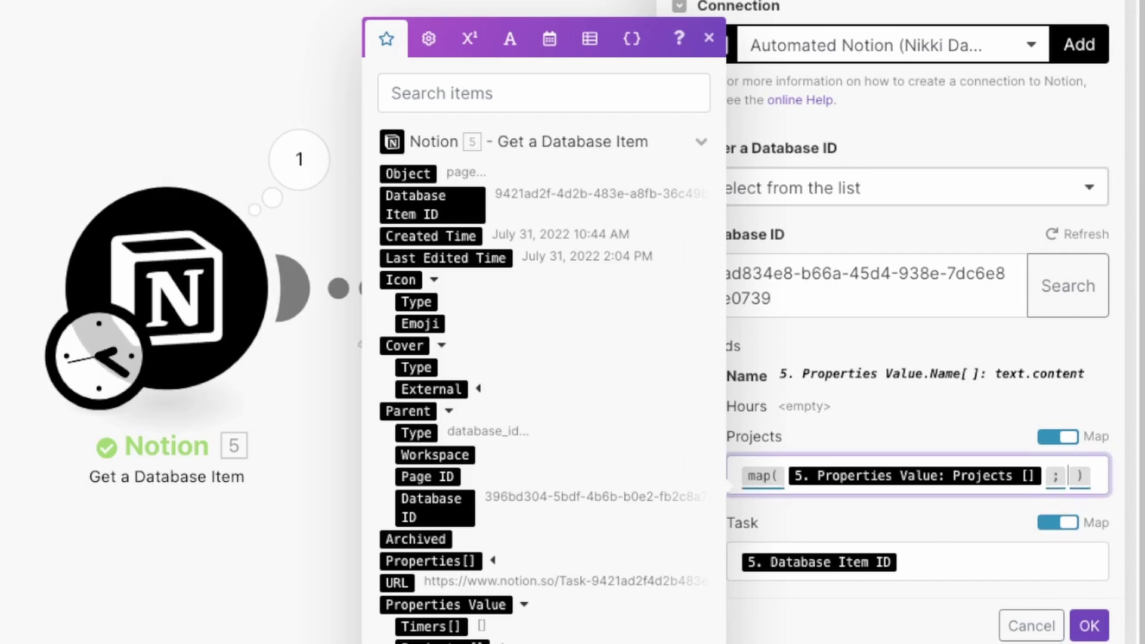
pyautogui.write('id')
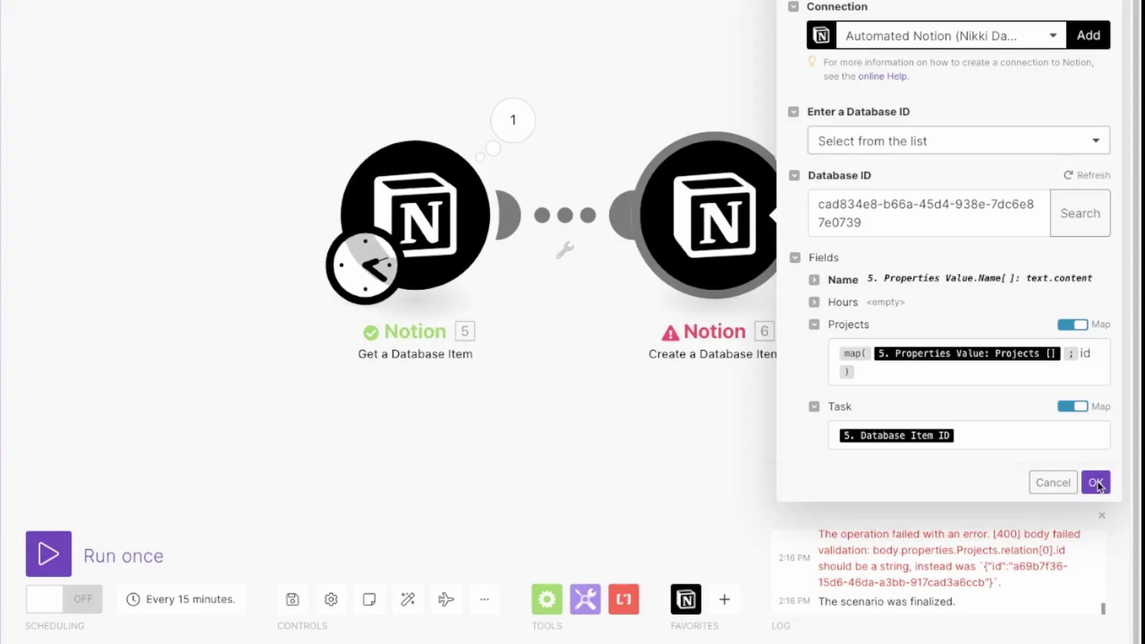
# Confirm the Create a Database Item settings, save, and rerun so each Notion module processes one bundle.
pyautogui.click(1097, 484)
pyautogui.click(282, 605)
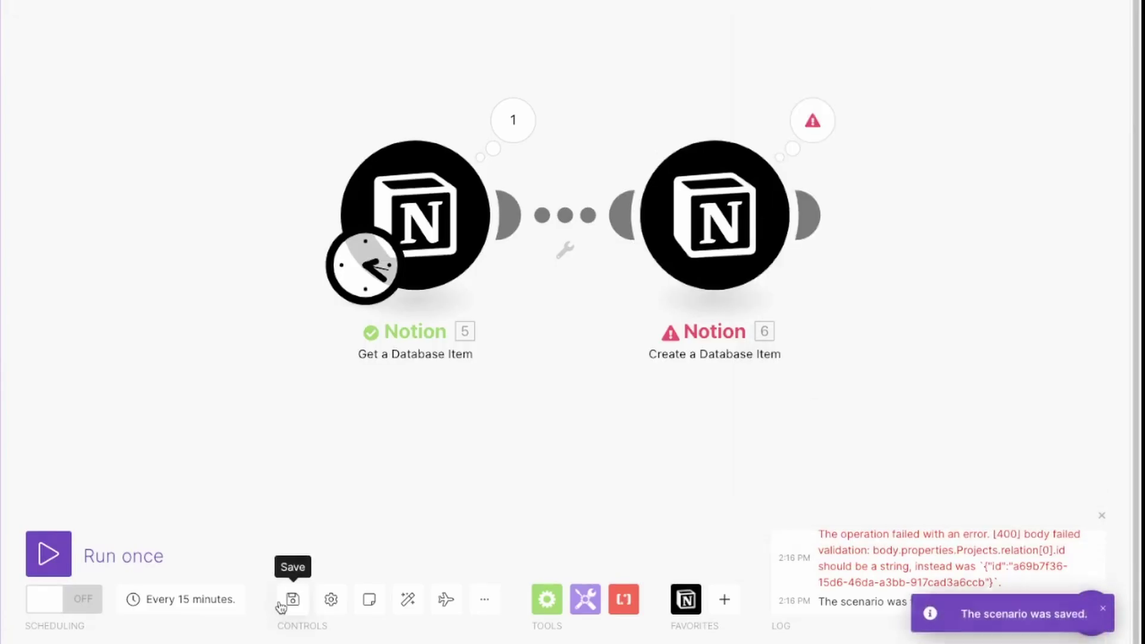
pyautogui.click(48, 554)
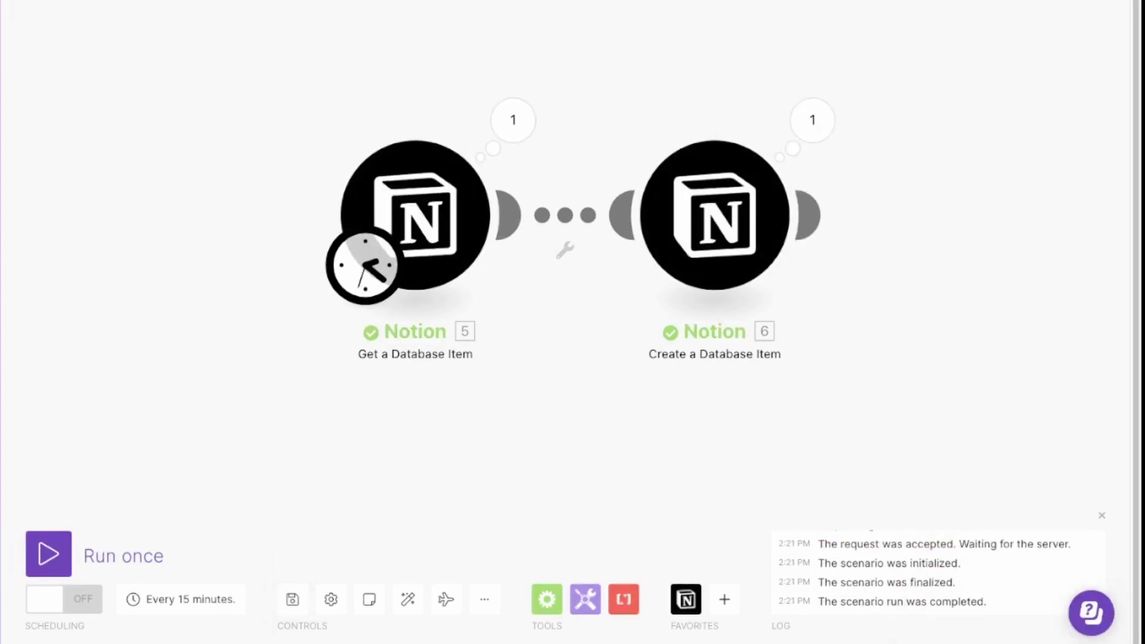